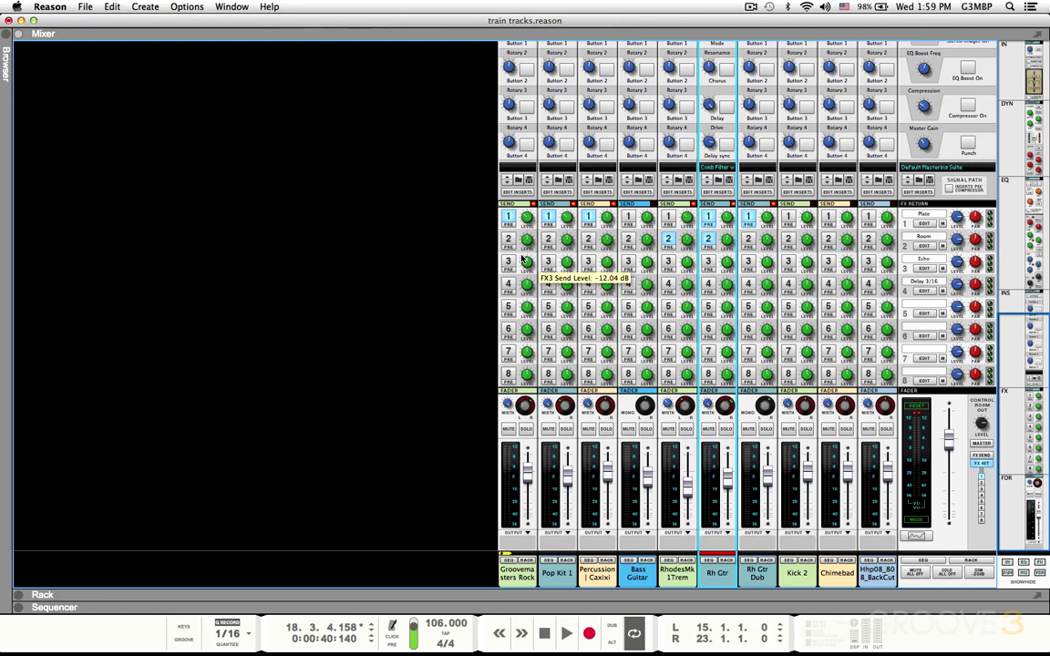
Step: Toggle between the rack and mixer views, detach the mixer window, then dock it back
key(F5)
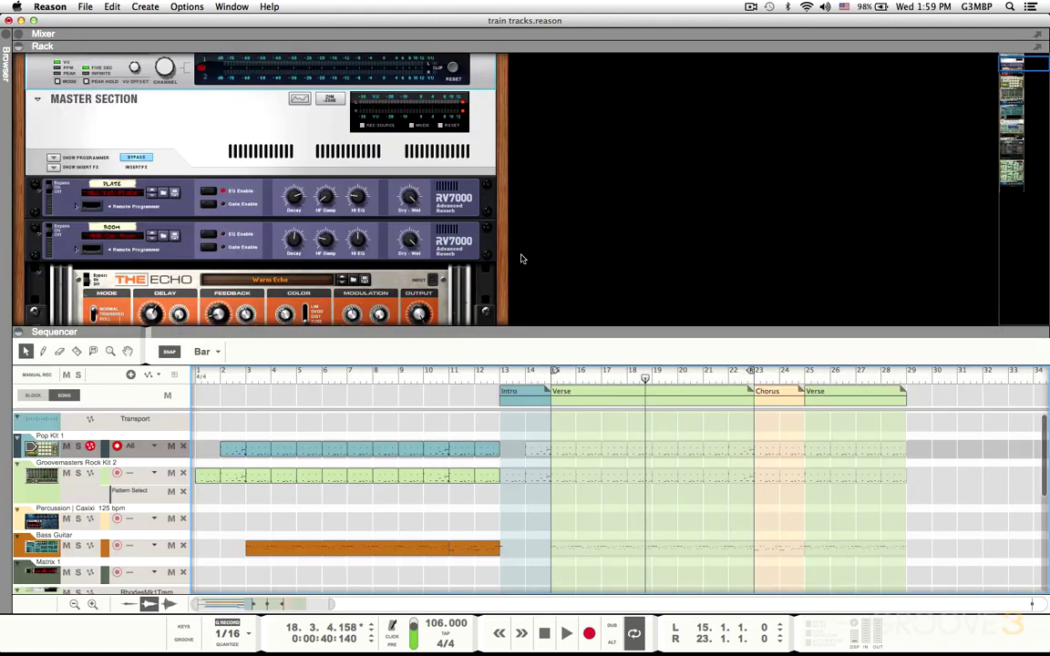
key(F5)
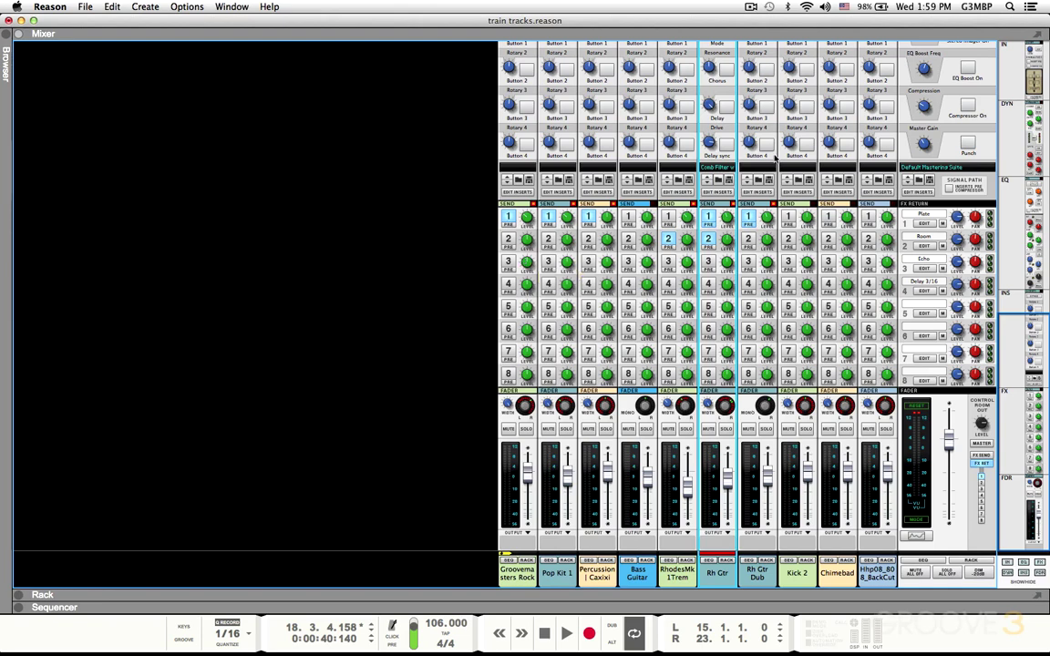
click(1035, 37)
drag(858, 21, 1015, 163)
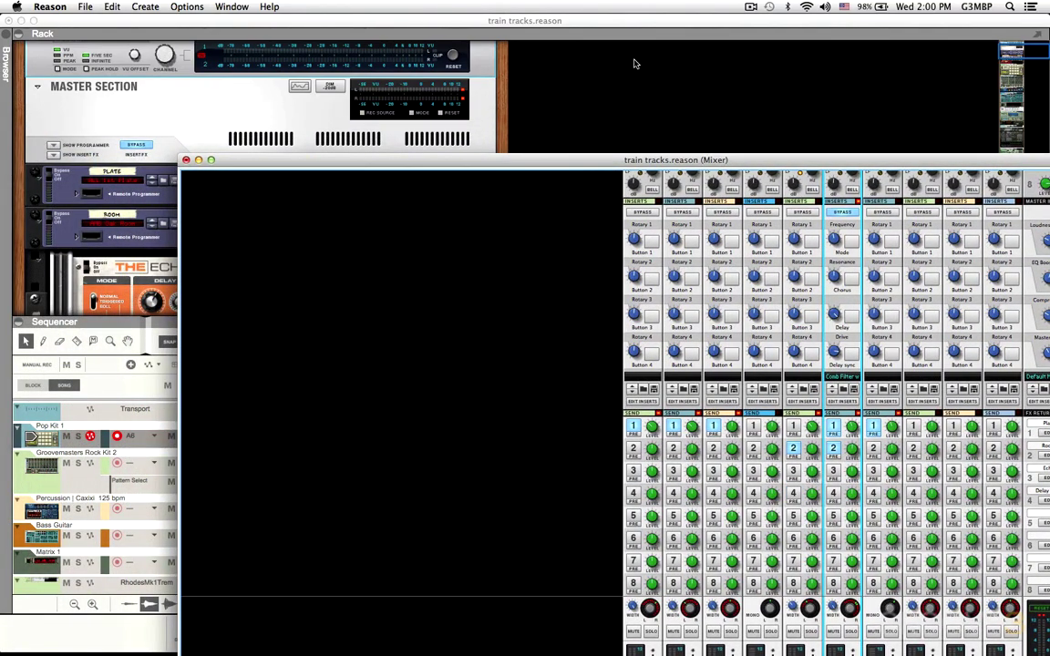
key(F5)
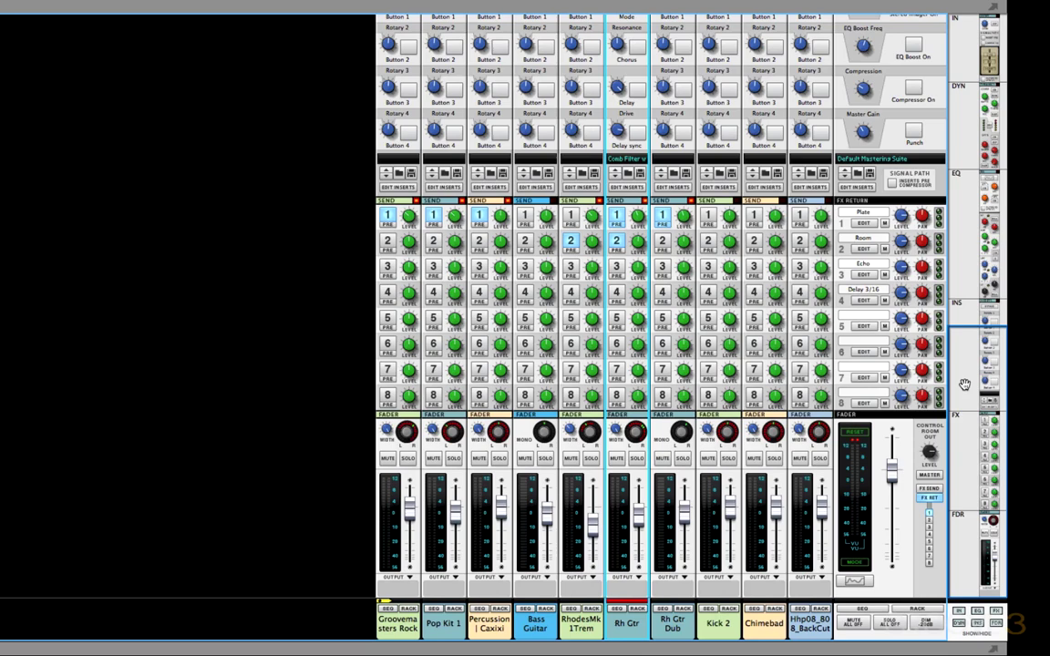
Step: Scroll the mixer down to the EQ and inserts, widen the file browser, then make the mixer full-screen
drag(965, 386, 929, 109)
scroll(602, 310, down, 10)
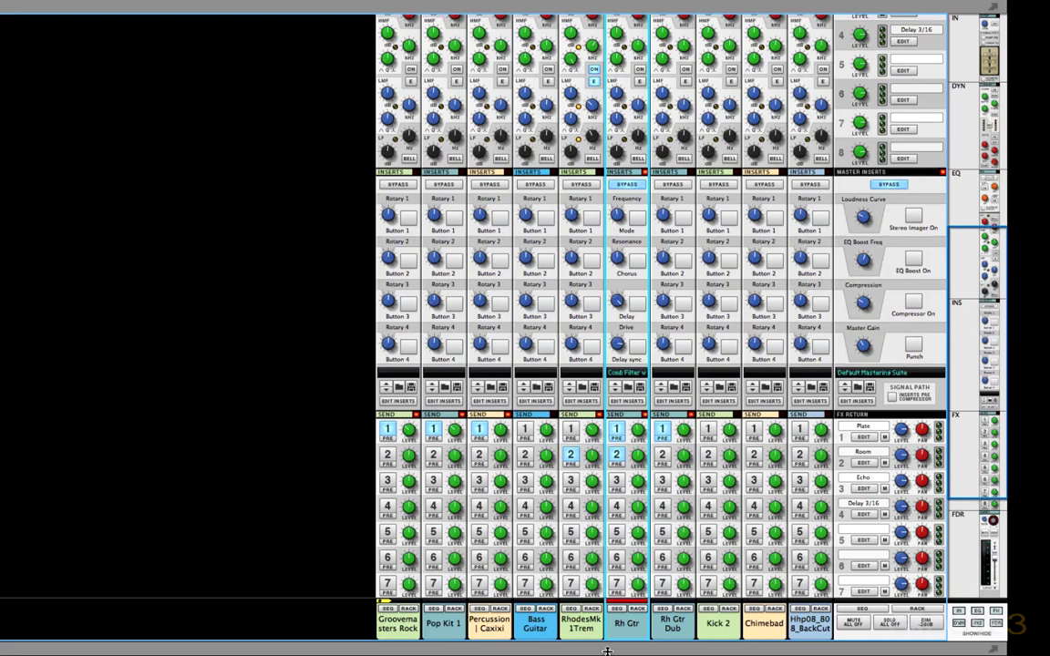
drag(376, 341, 502, 341)
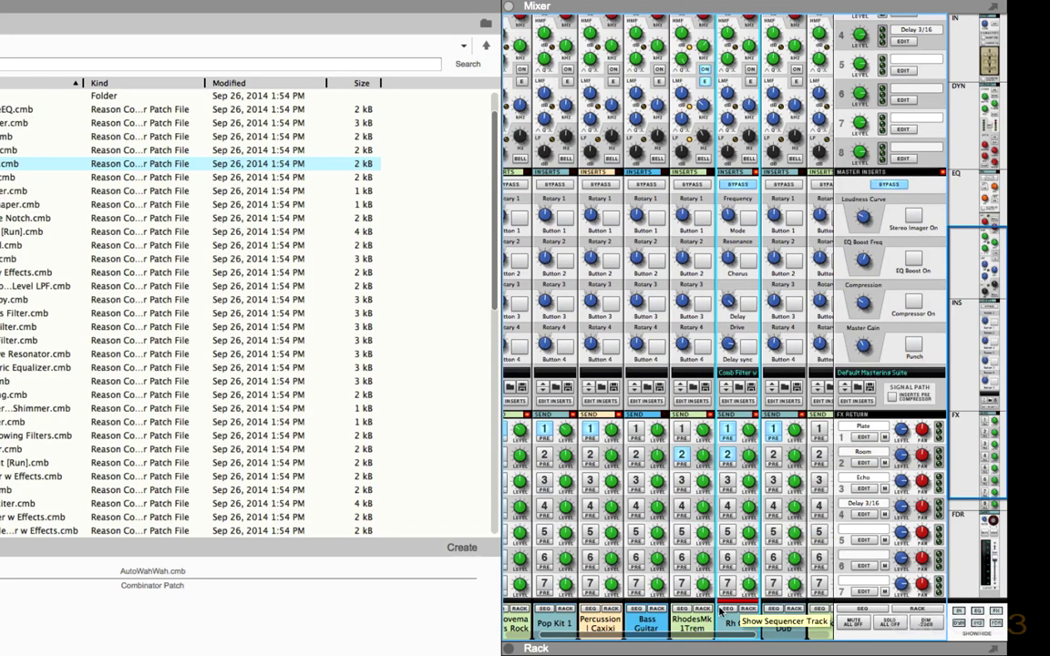
scroll(729, 629, right, 3)
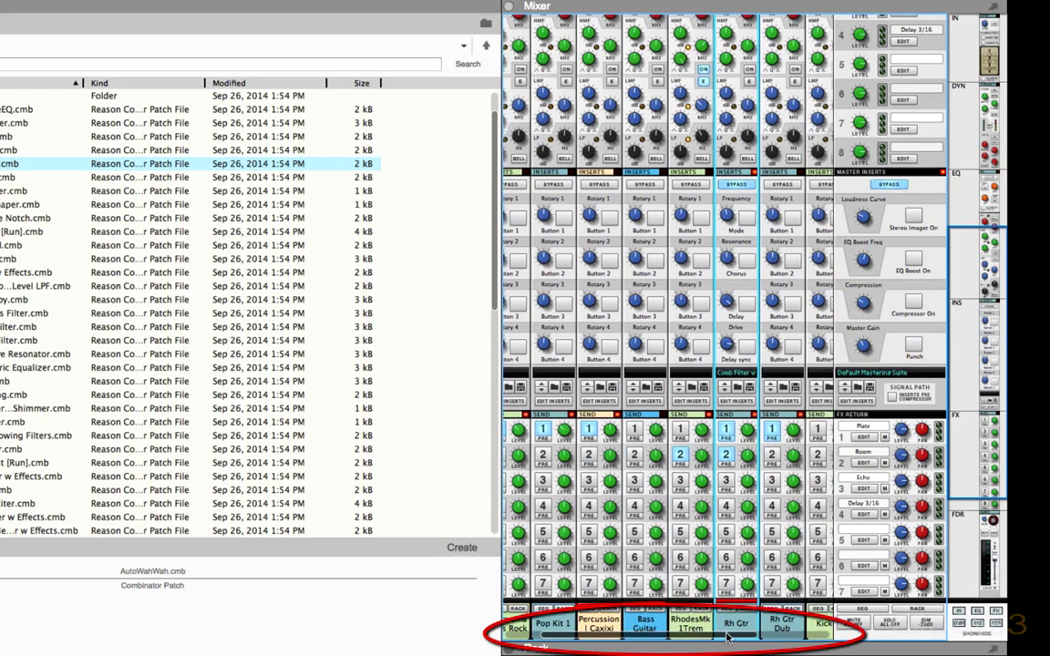
scroll(750, 630, left, 2)
scroll(755, 634, right, 3)
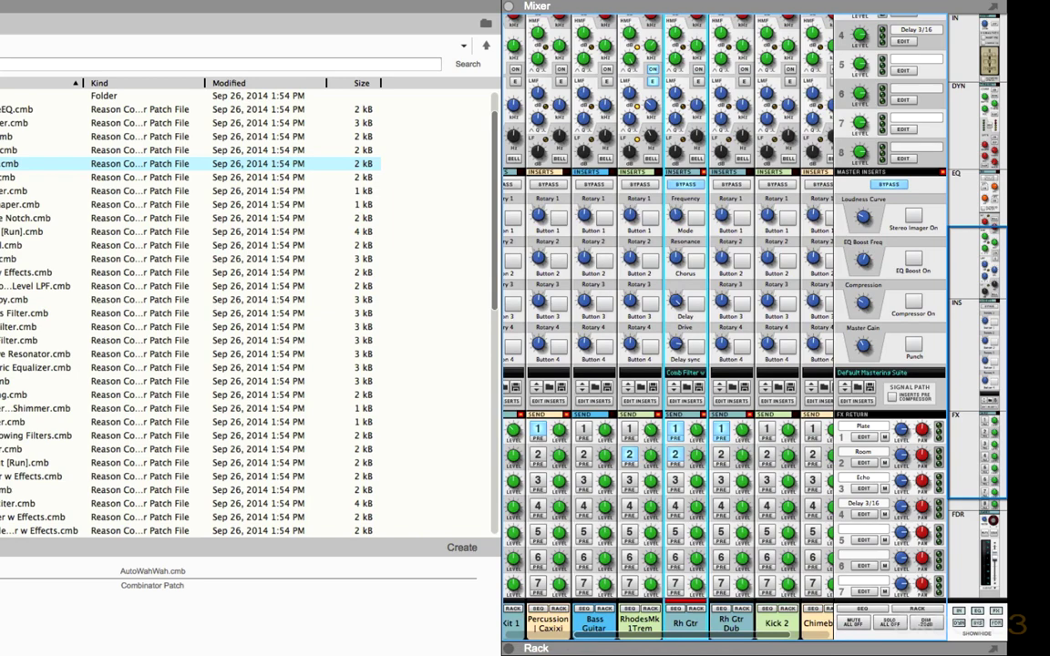
key(ctrl+super+f)
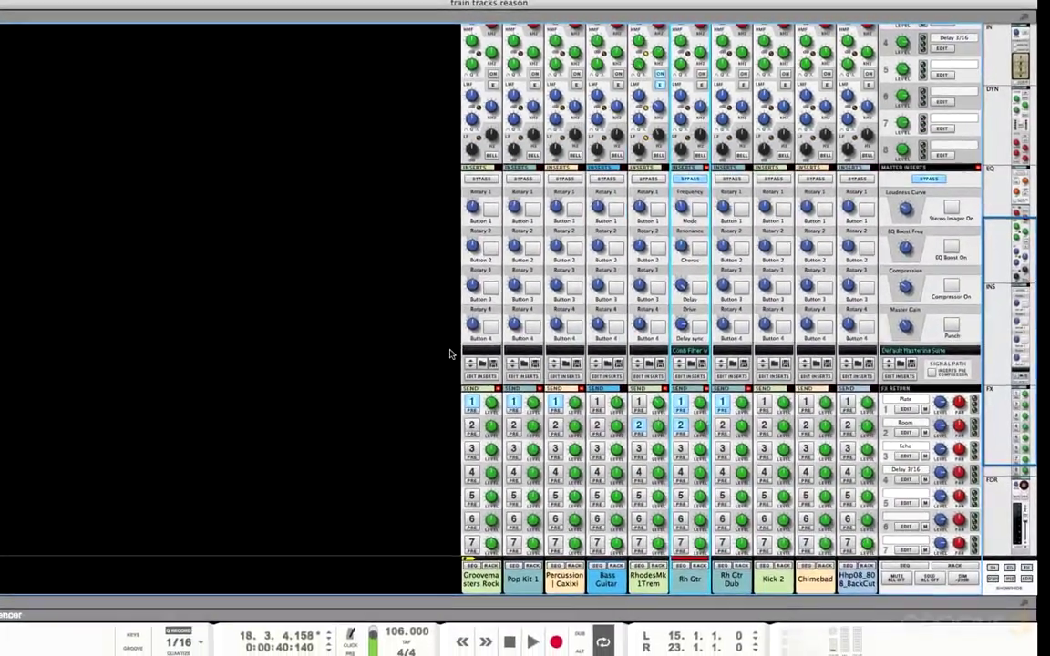
key(F6)
key(F7)
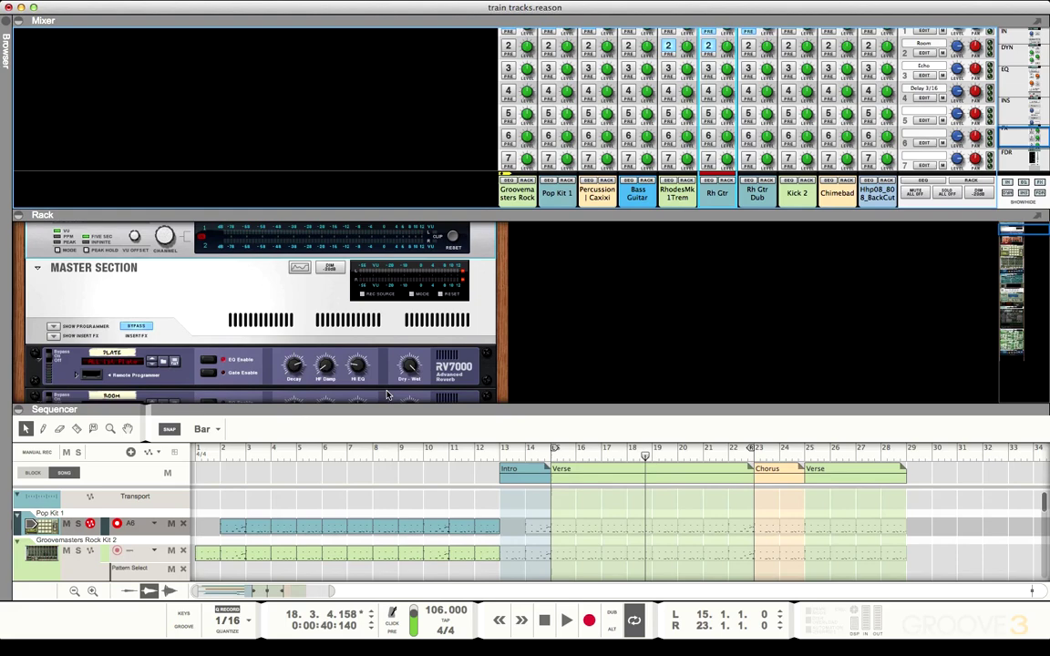
click(106, 511)
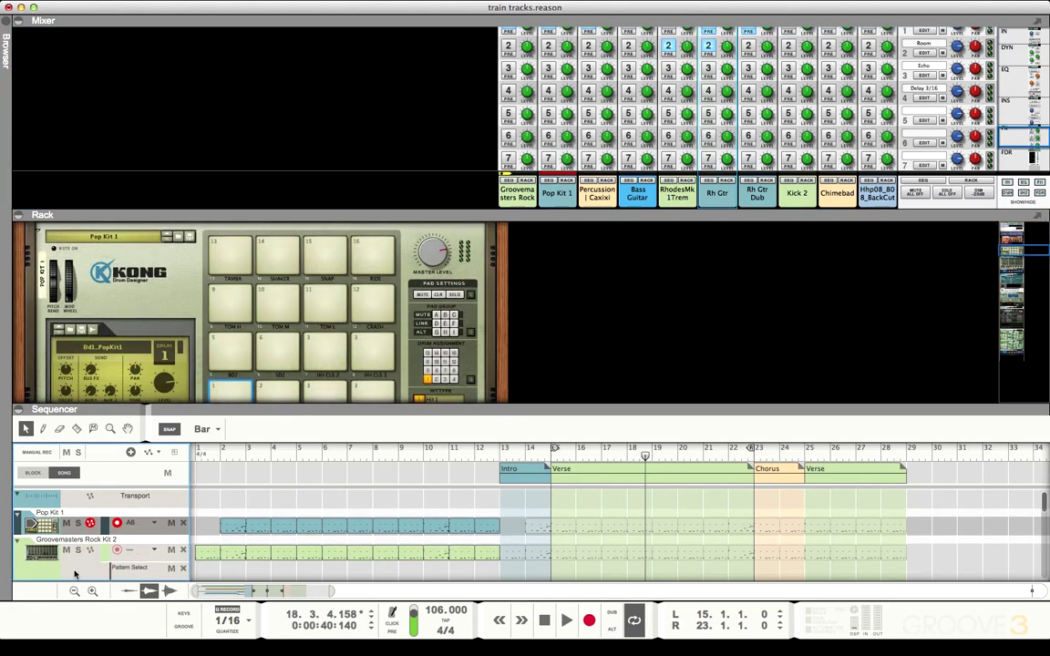
click(74, 573)
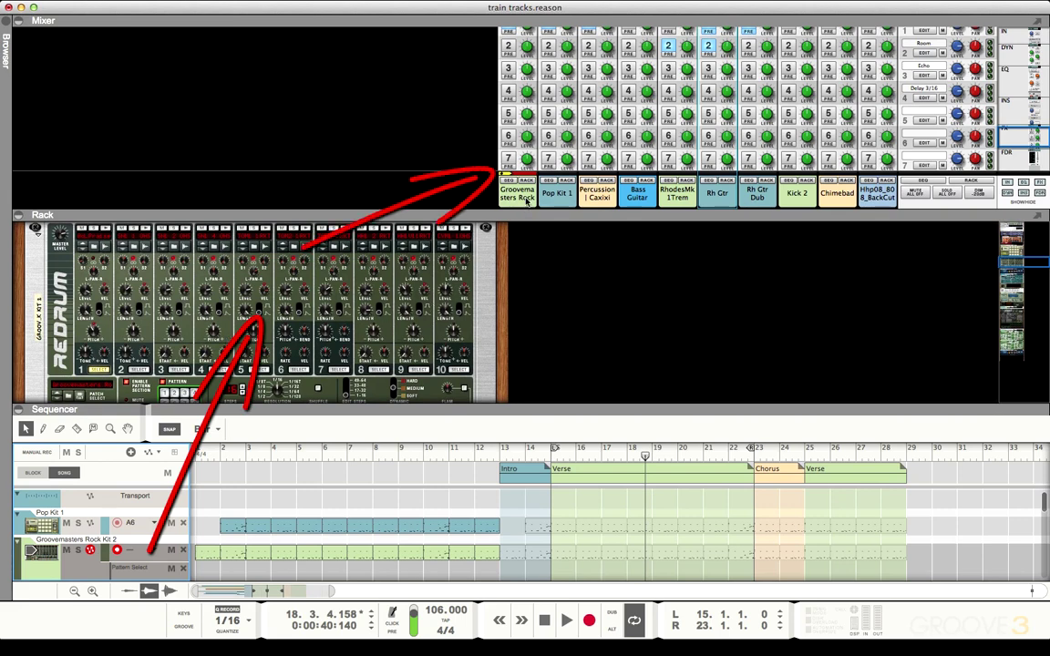
scroll(149, 533, down, 5)
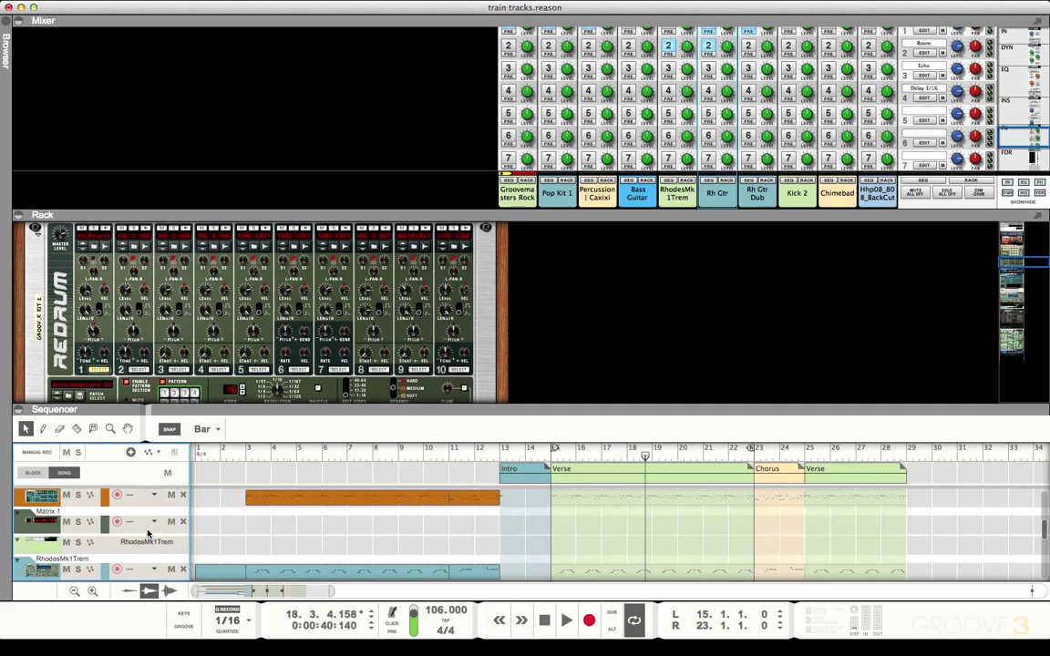
scroll(149, 533, down, 5)
scroll(134, 502, down, 3)
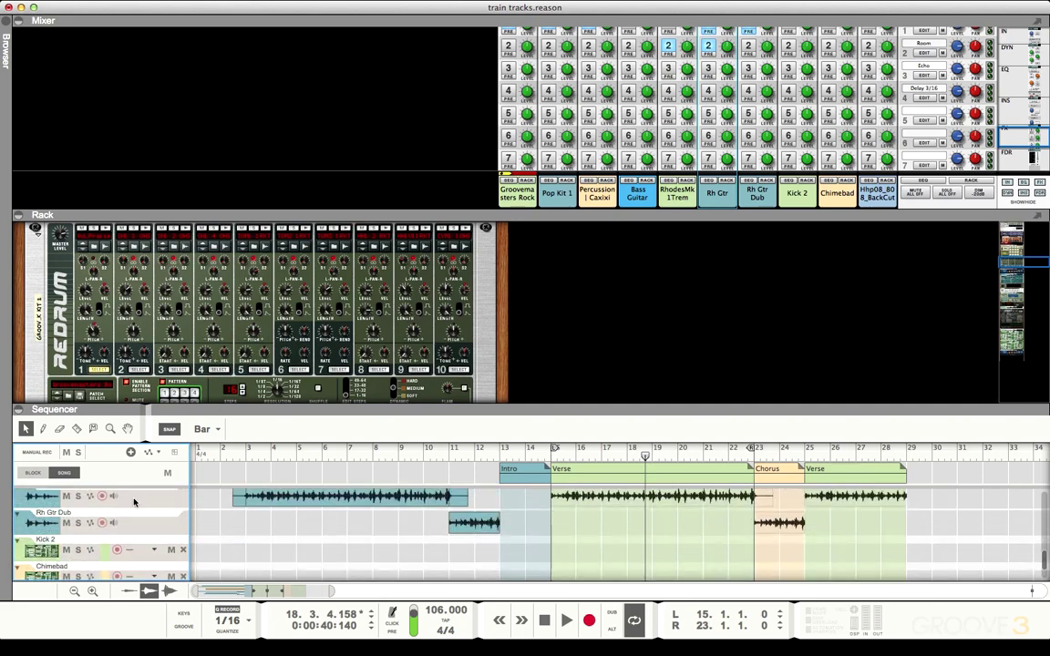
click(134, 502)
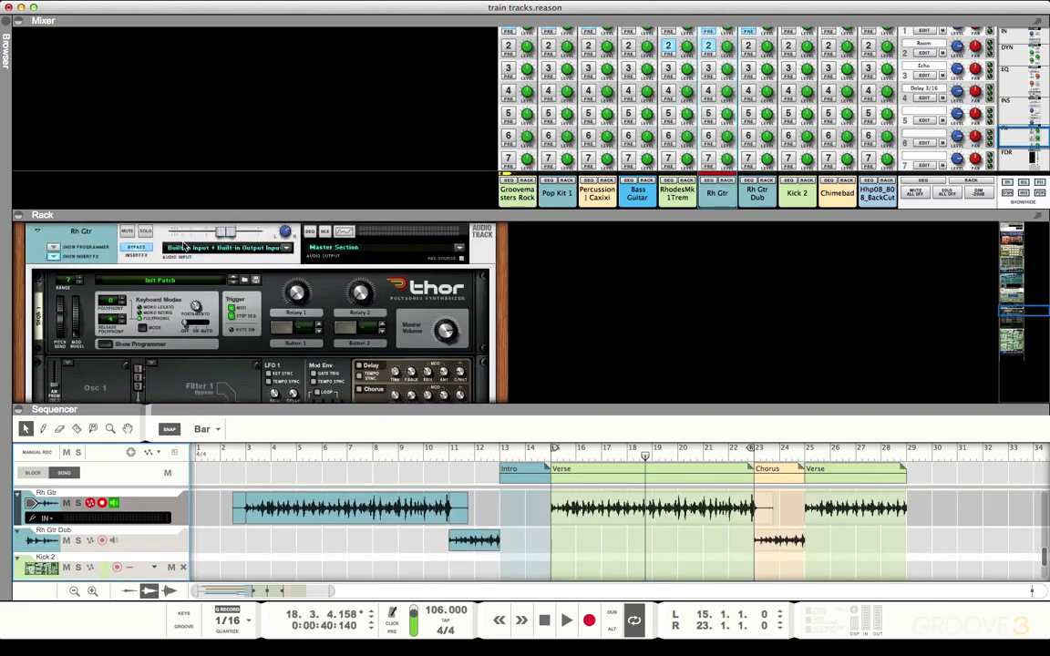
mouse_move(184, 241)
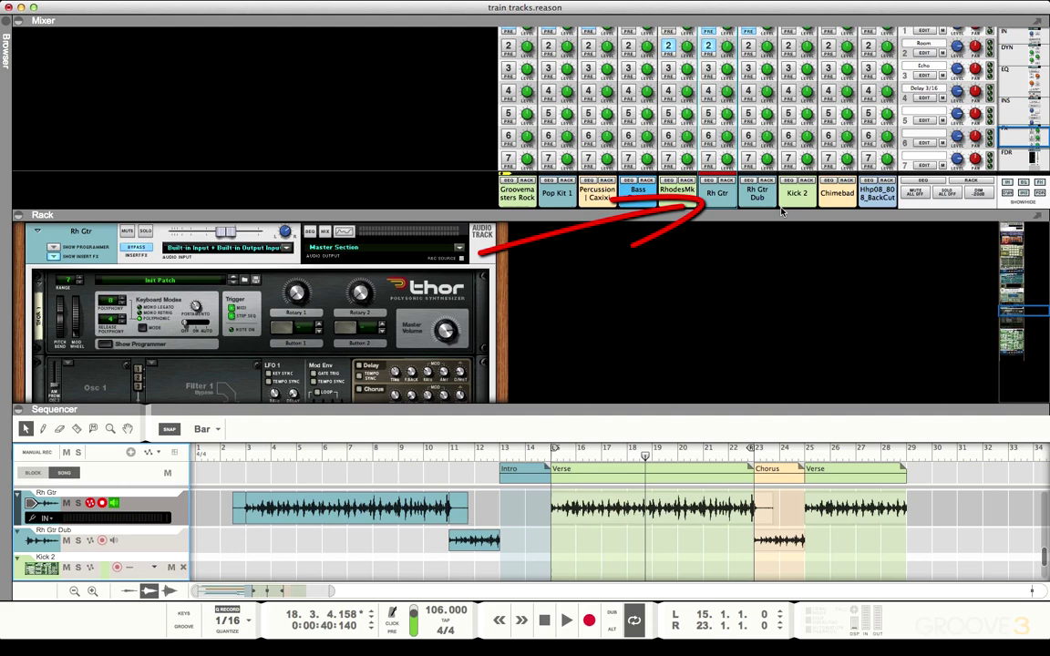
click(169, 511)
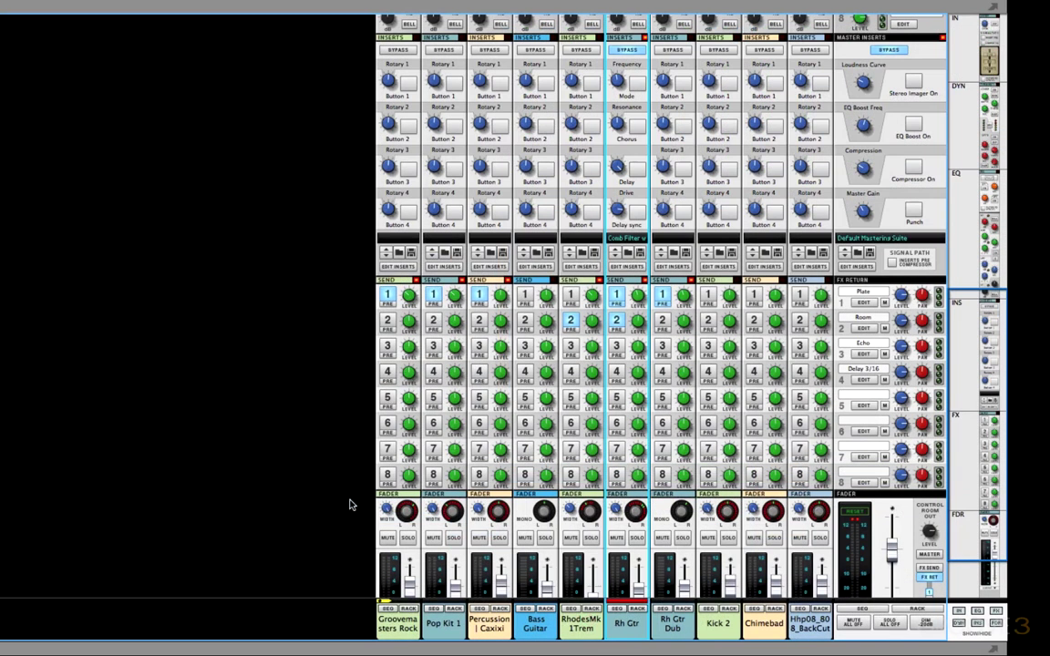
scroll(352, 428, down, 2)
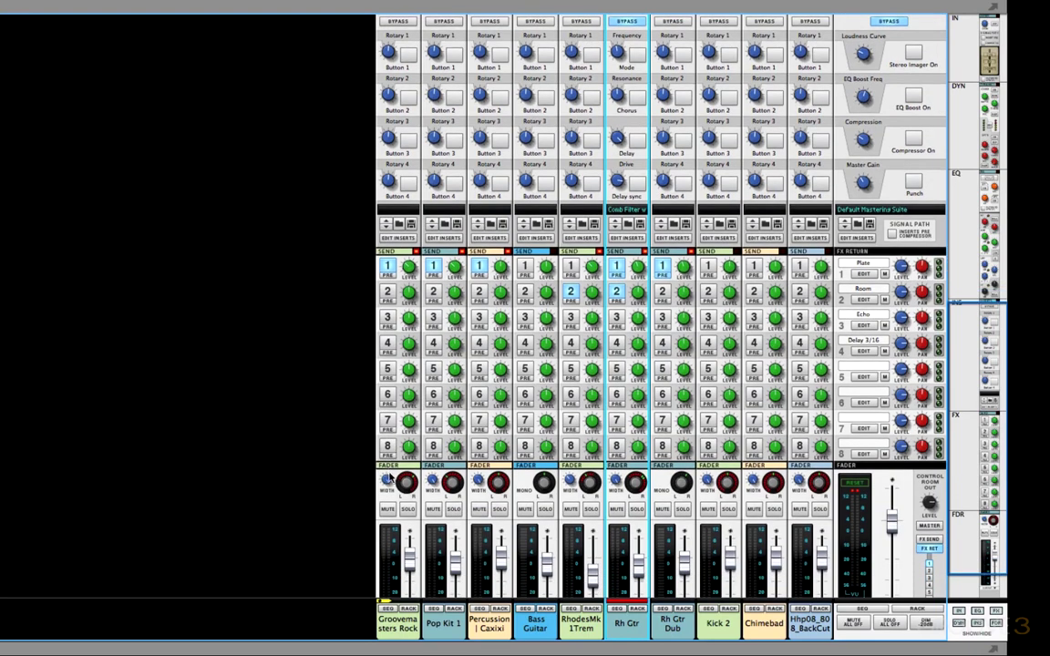
mouse_move(407, 539)
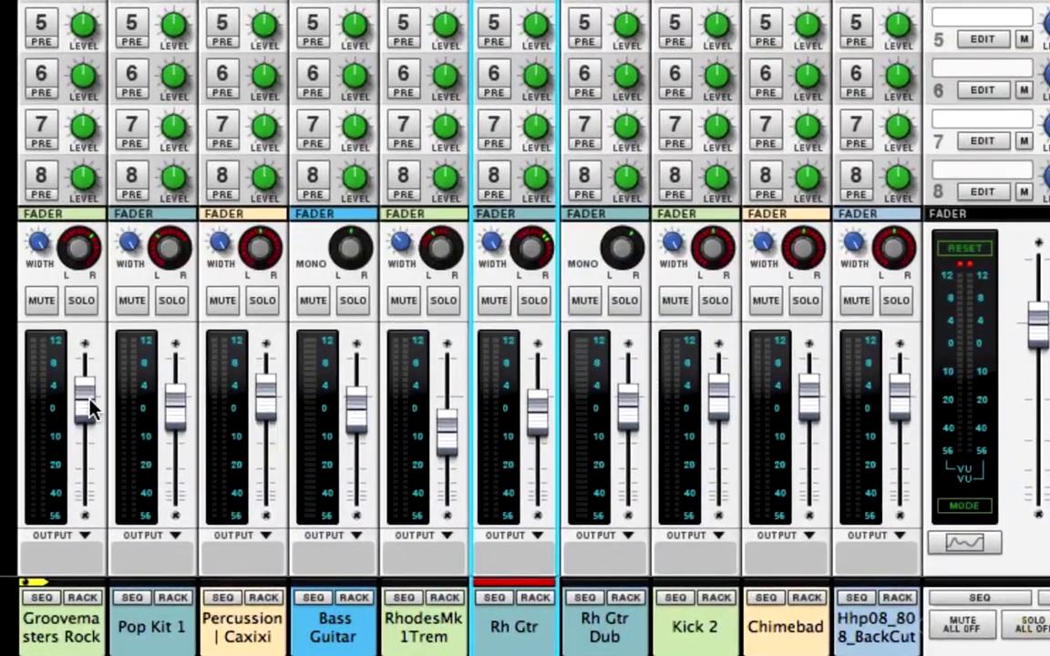
Step: With the song playing, raise RhodesMk1Trem to -0.36 dB and bring Rh Gtr back up to -5.96 dB
mouse_move(194, 432)
key(space)
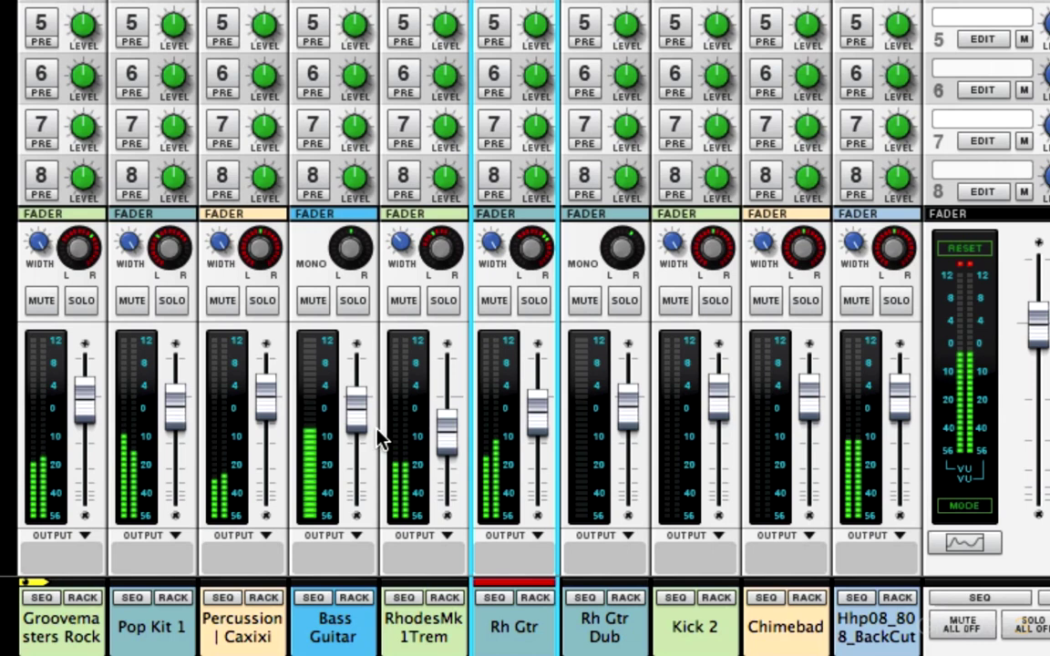
mouse_move(443, 436)
mouse_down()
mouse_move(446, 392)
mouse_move(445, 428)
mouse_up()
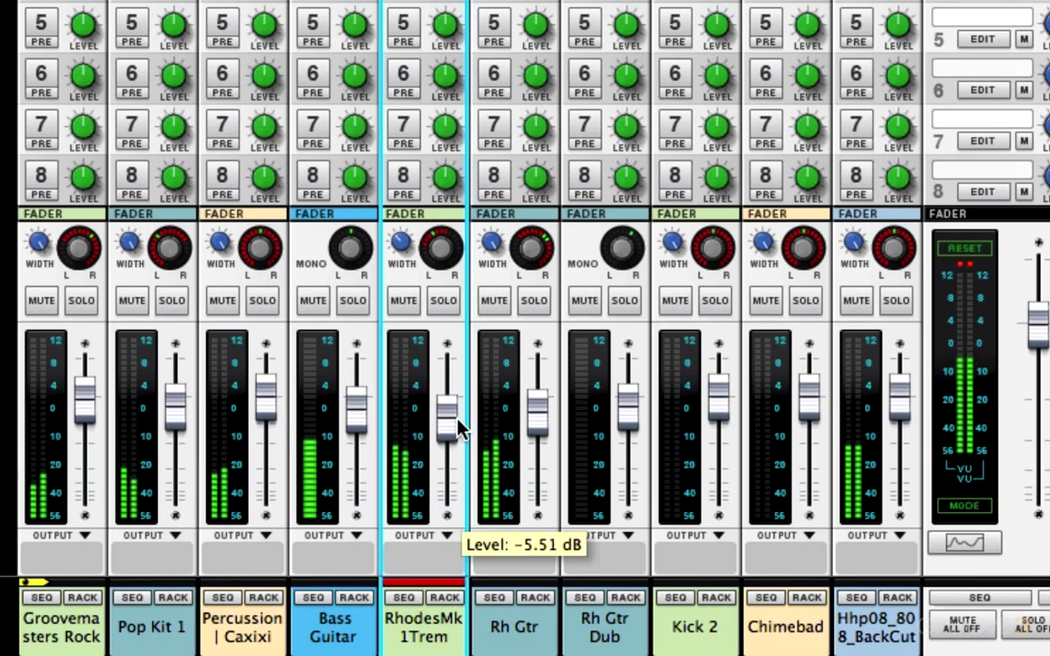
mouse_move(546, 418)
mouse_down()
mouse_move(537, 453)
mouse_move(548, 402)
mouse_move(550, 442)
mouse_move(544, 423)
mouse_up()
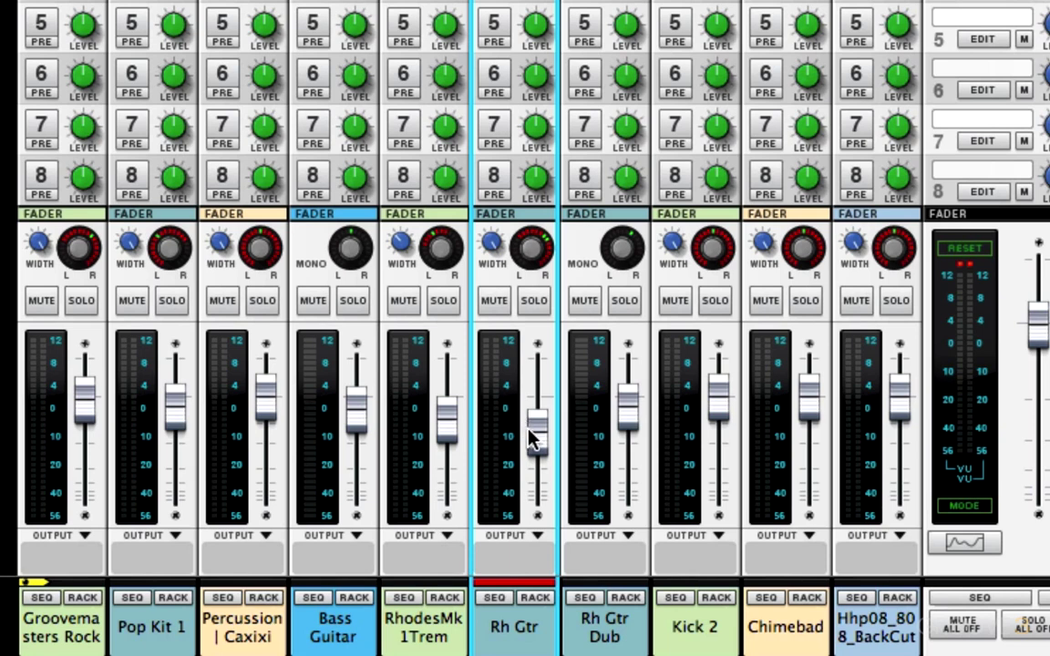
drag(537, 435, 536, 421)
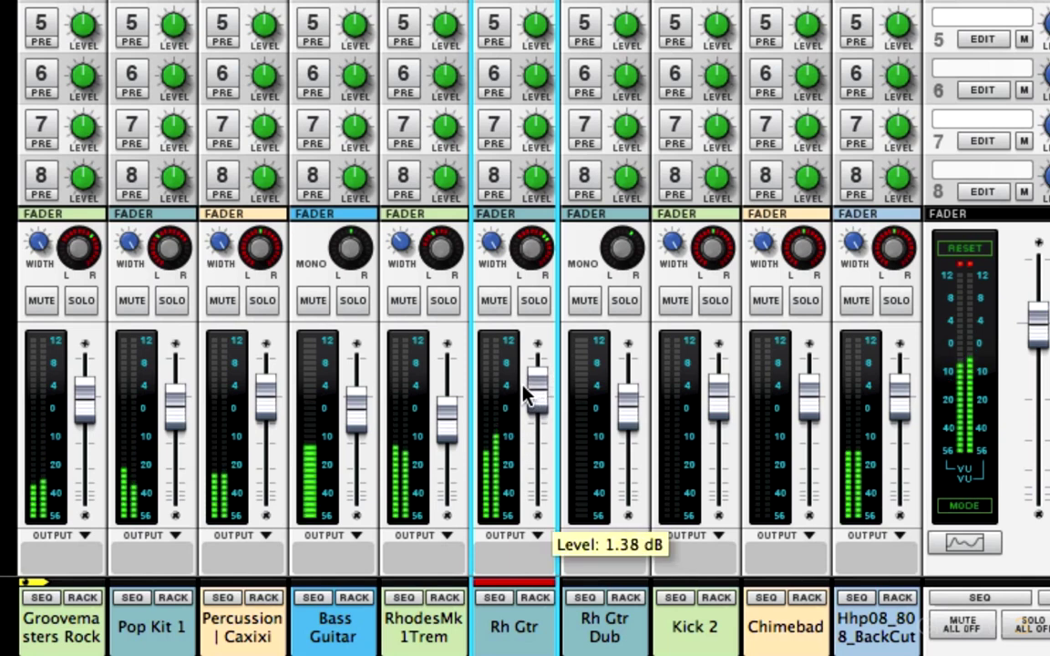
drag(526, 393, 516, 422)
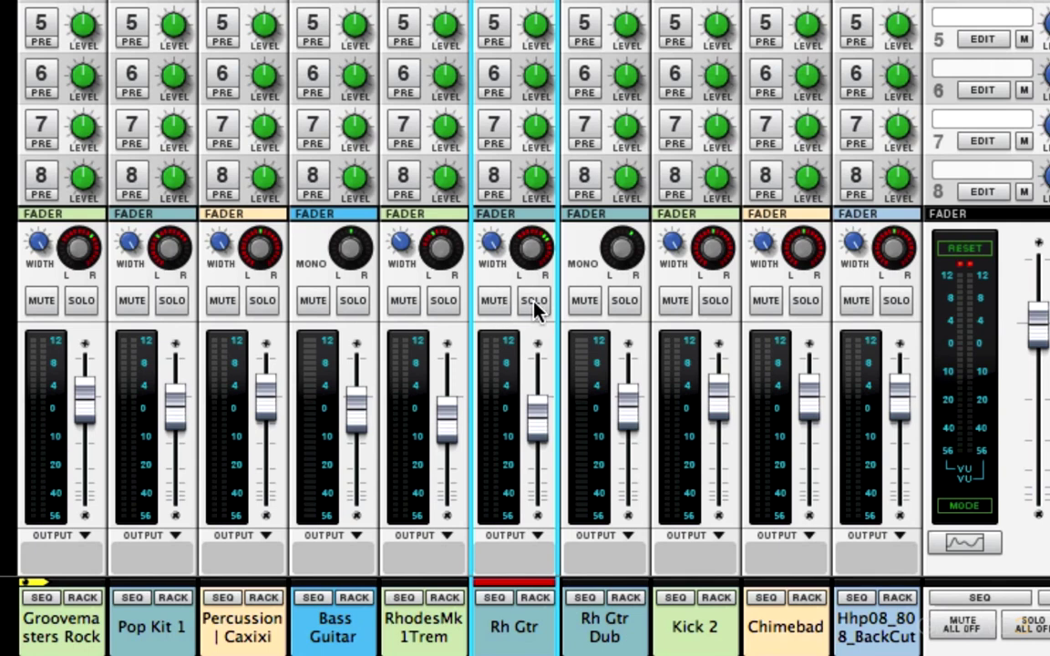
click(485, 304)
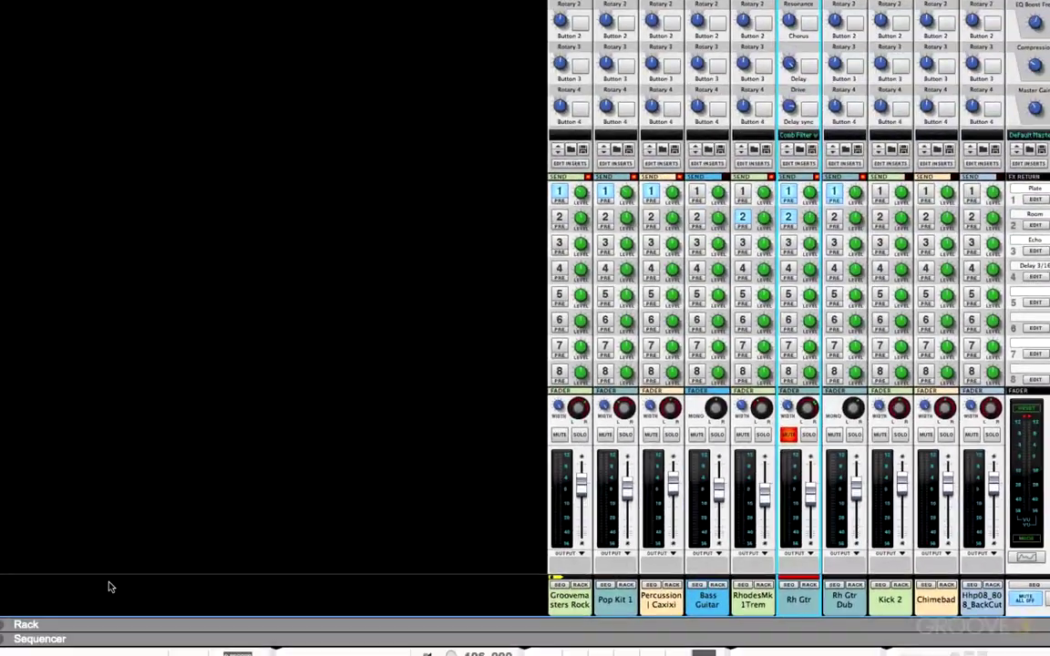
key(F7)
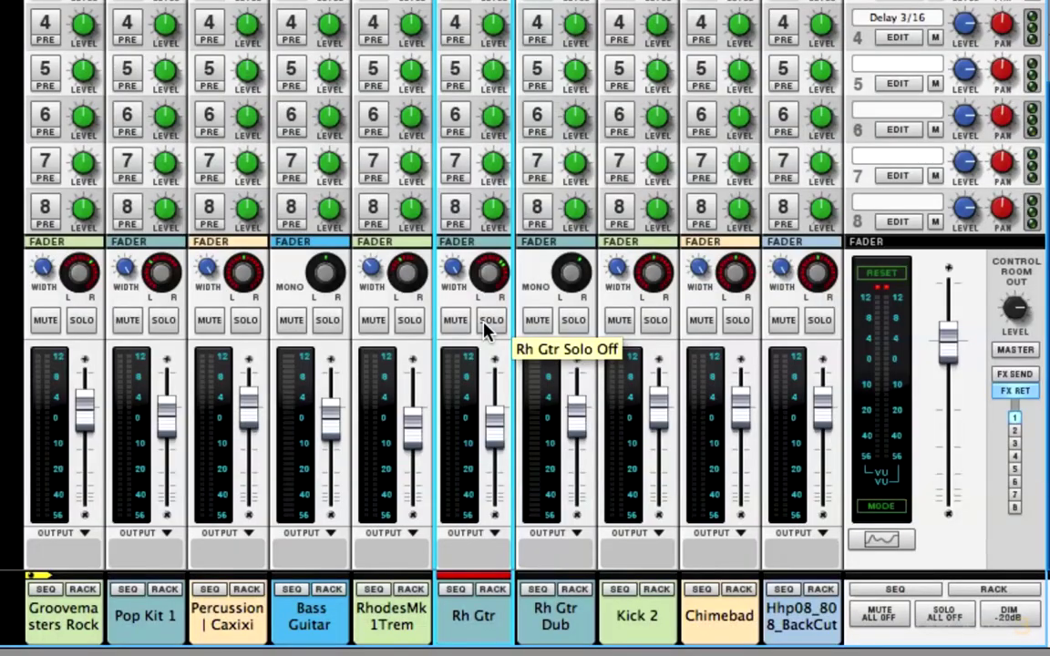
click(484, 323)
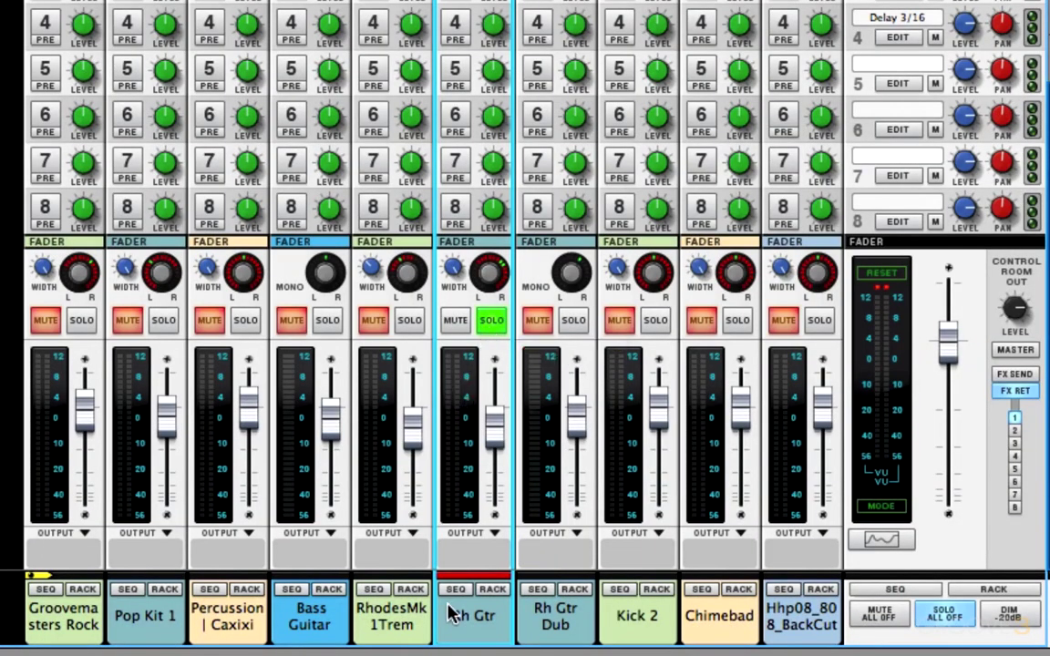
click(492, 326)
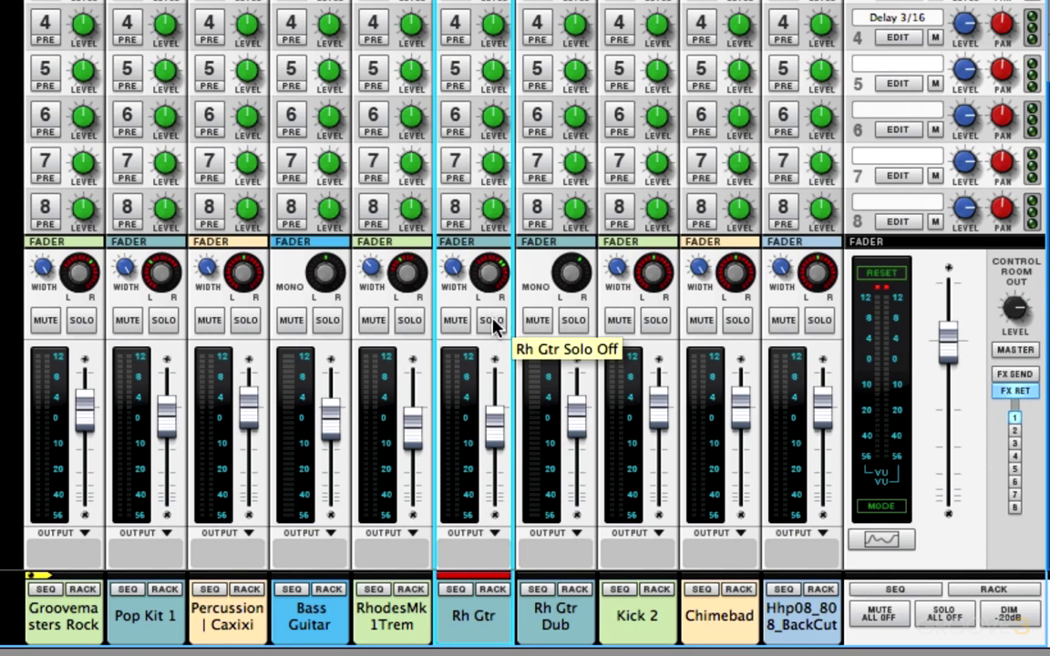
click(492, 323)
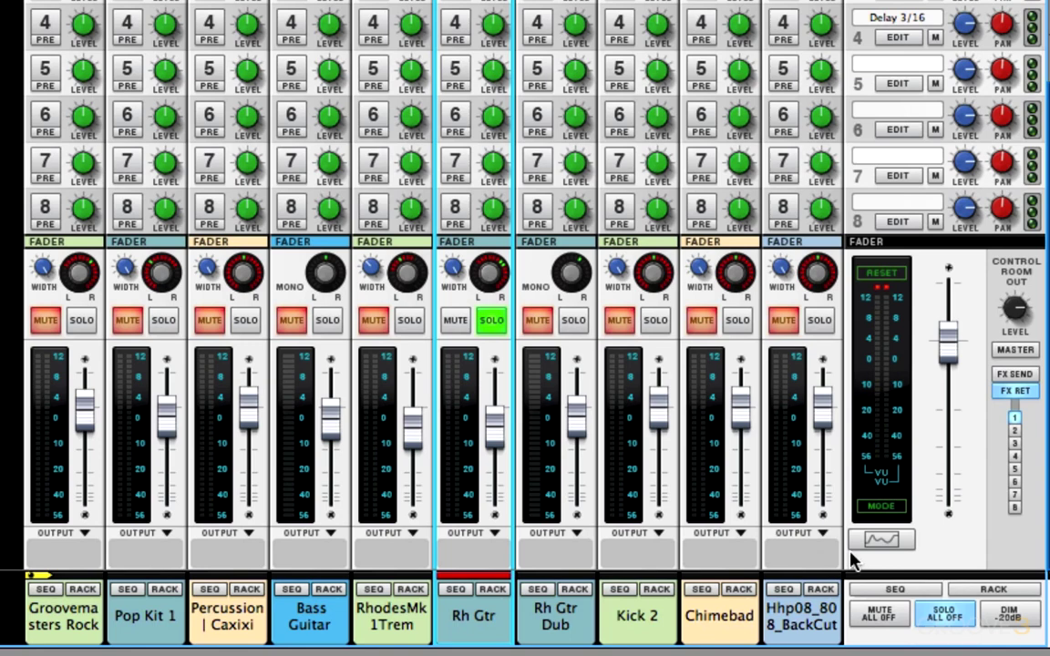
click(948, 619)
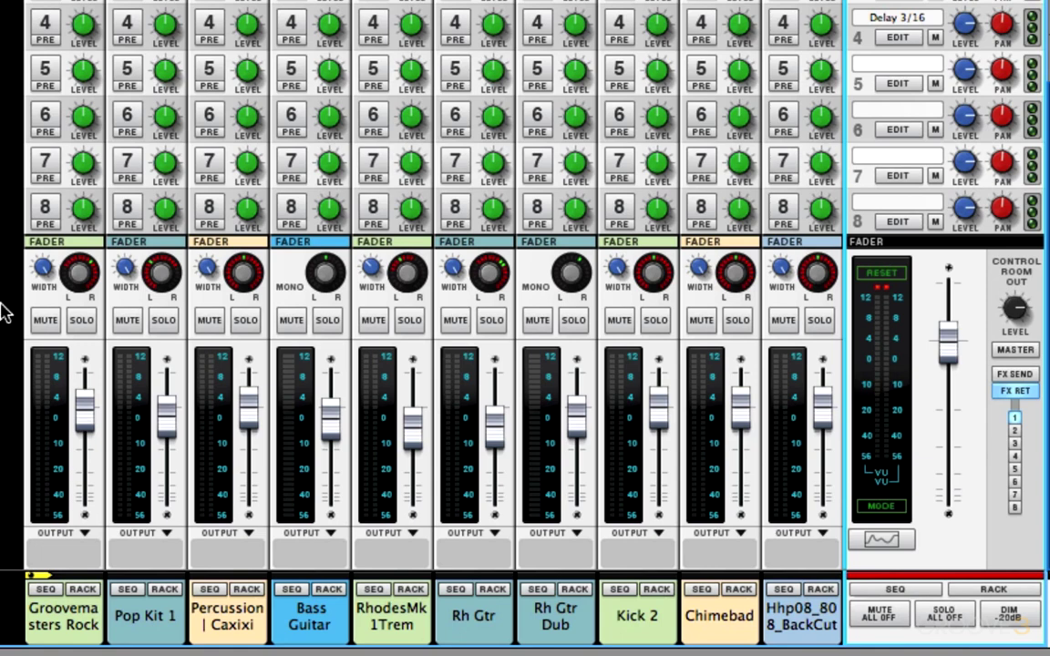
click(40, 323)
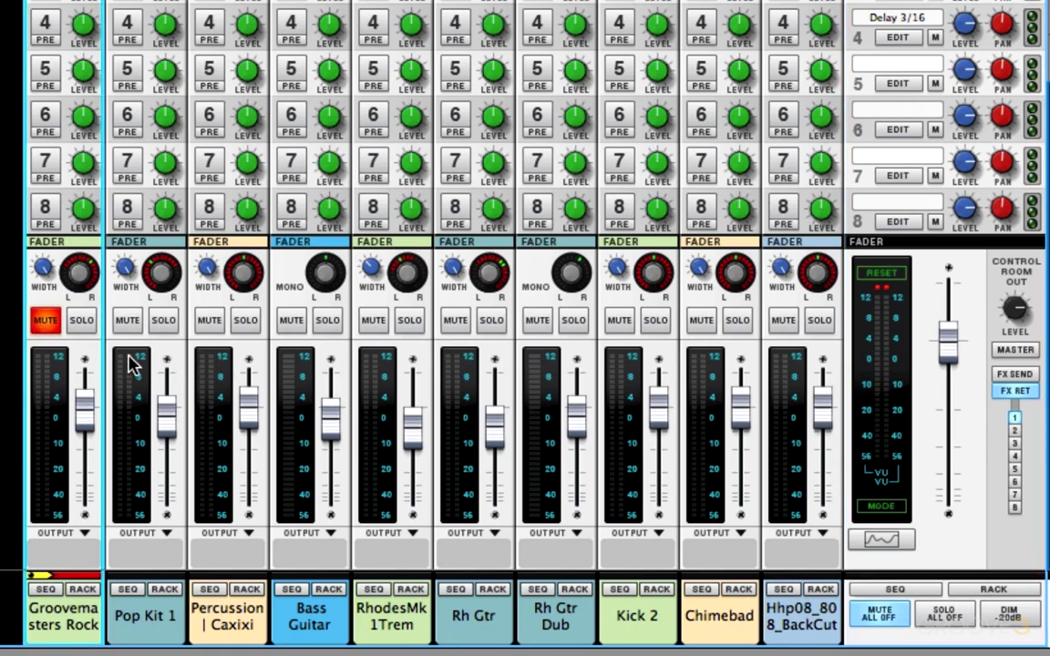
click(881, 615)
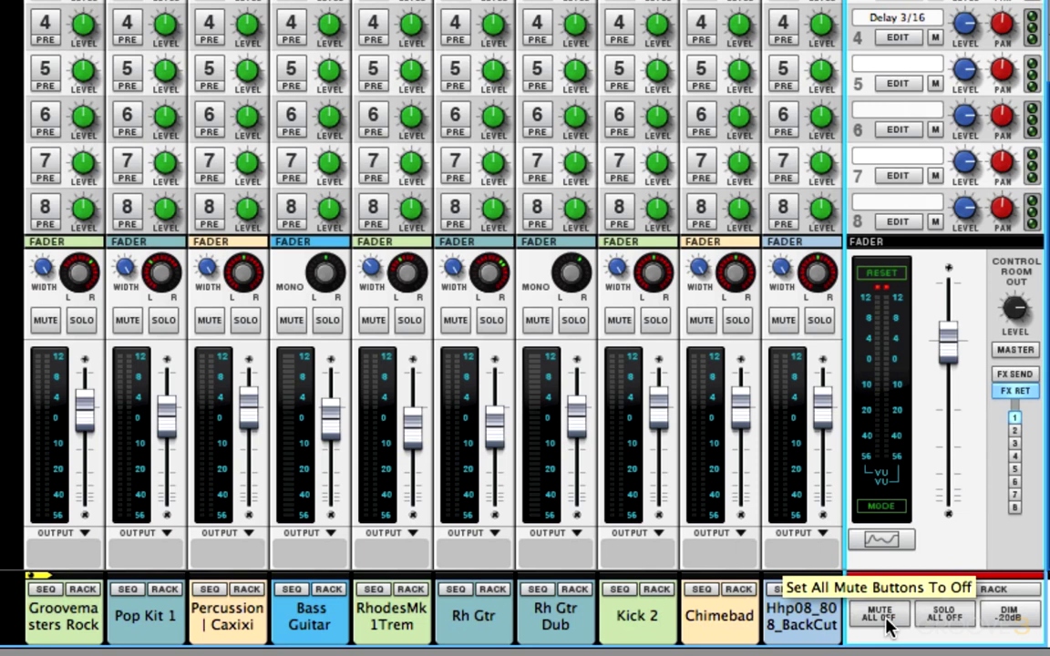
click(444, 339)
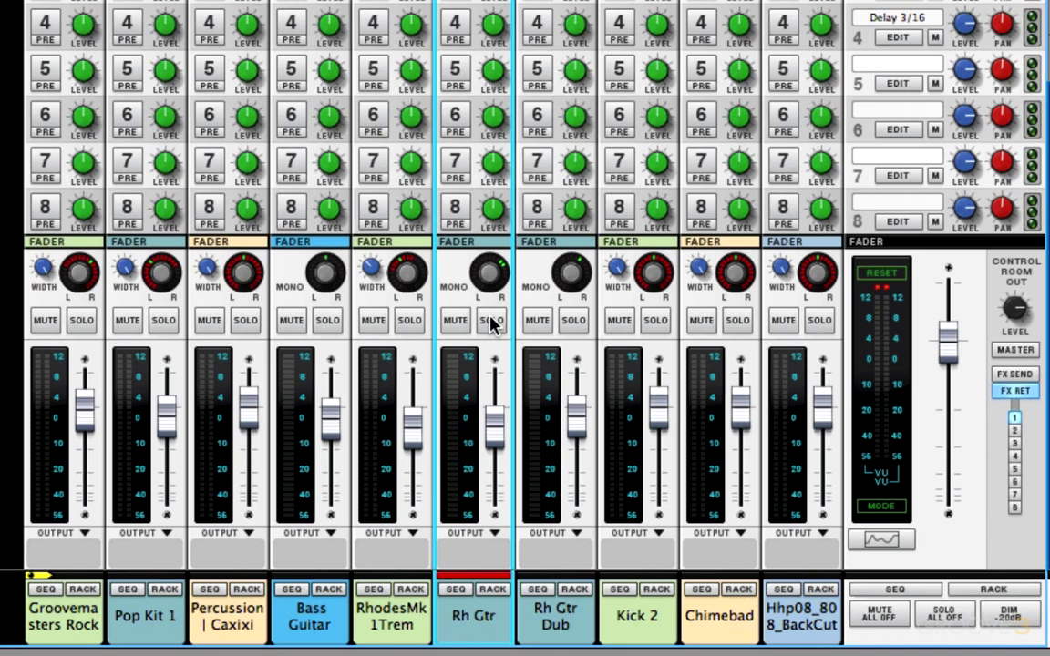
mouse_move(489, 284)
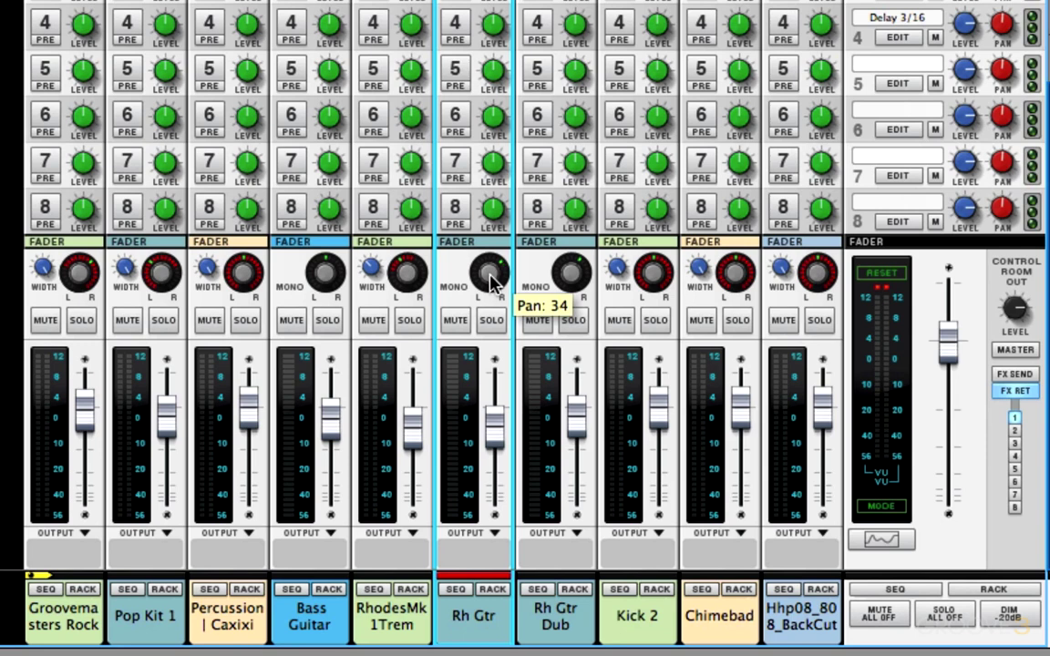
mouse_move(490, 285)
mouse_down()
mouse_move(494, 332)
mouse_move(474, 248)
mouse_move(481, 282)
mouse_up()
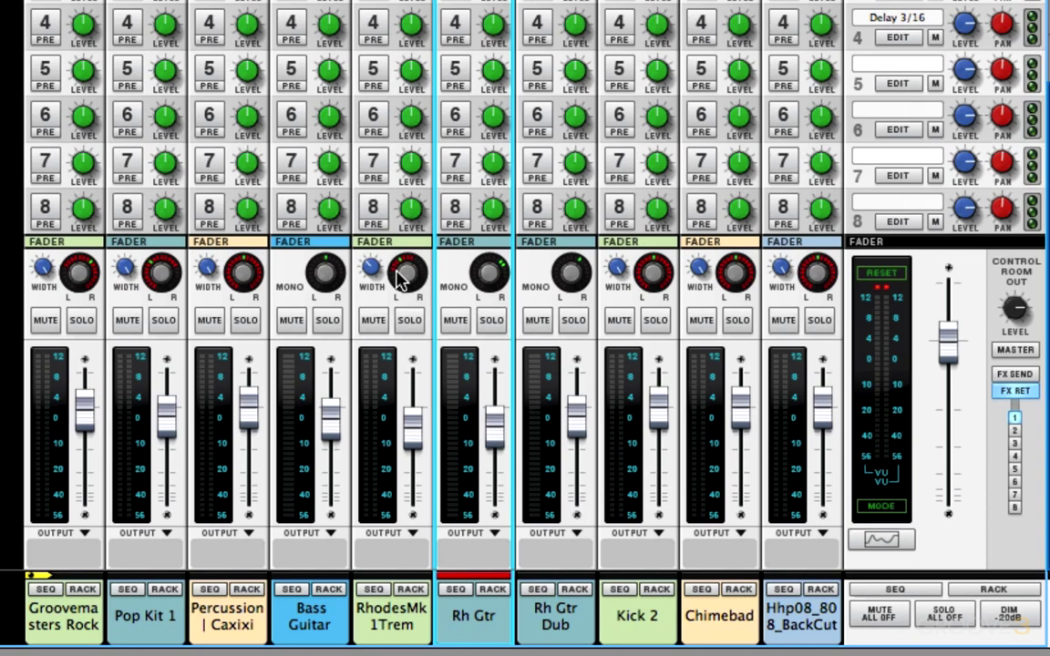
Step: Pan RhodesMk1Trem left, set its stereo width to about 115, and scroll up to the EQ section
mouse_move(399, 280)
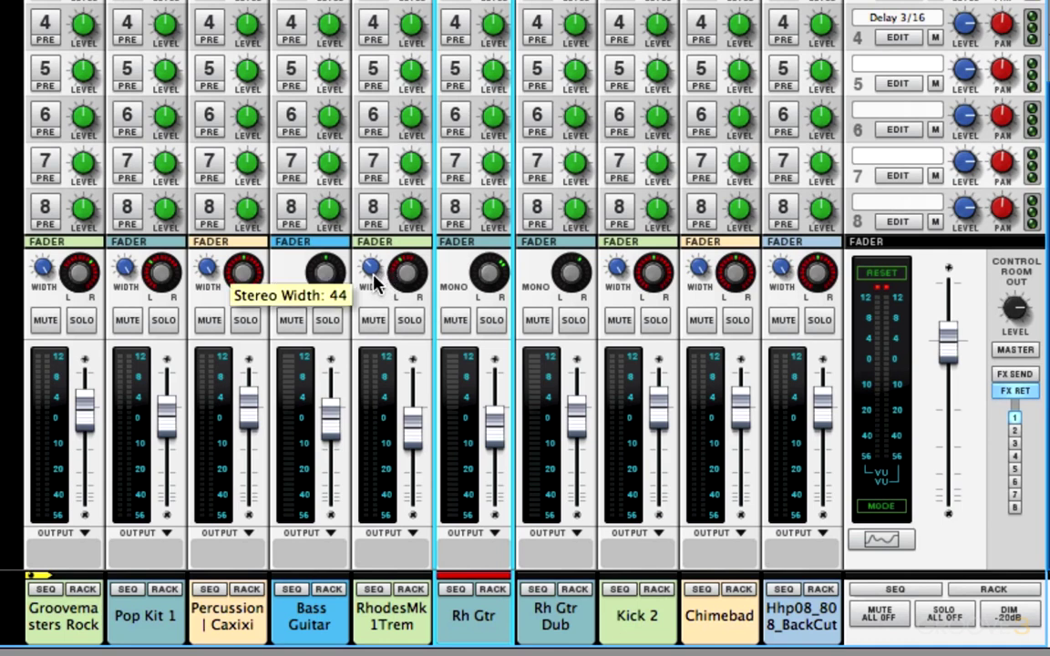
drag(377, 282, 358, 219)
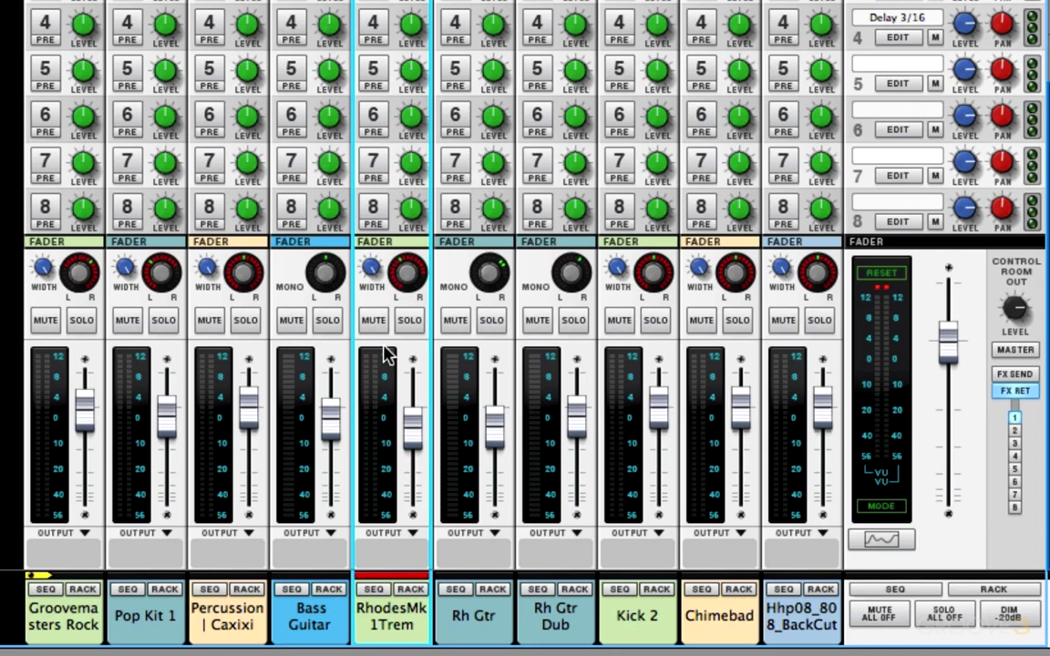
mouse_move(404, 276)
mouse_down()
mouse_move(405, 288)
mouse_move(416, 270)
mouse_up()
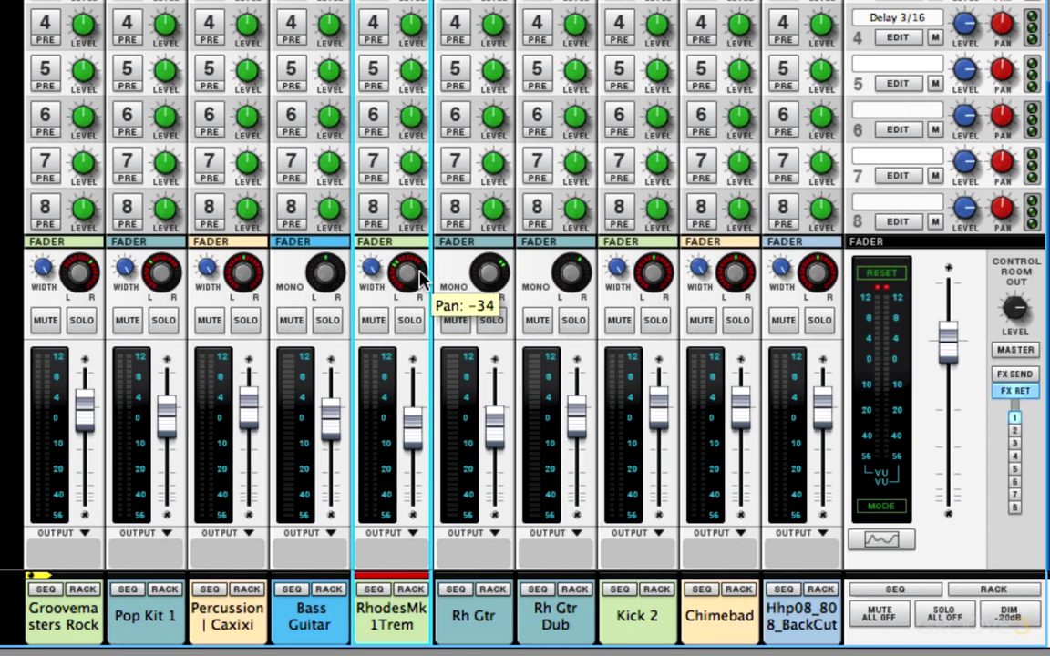
drag(378, 269, 378, 330)
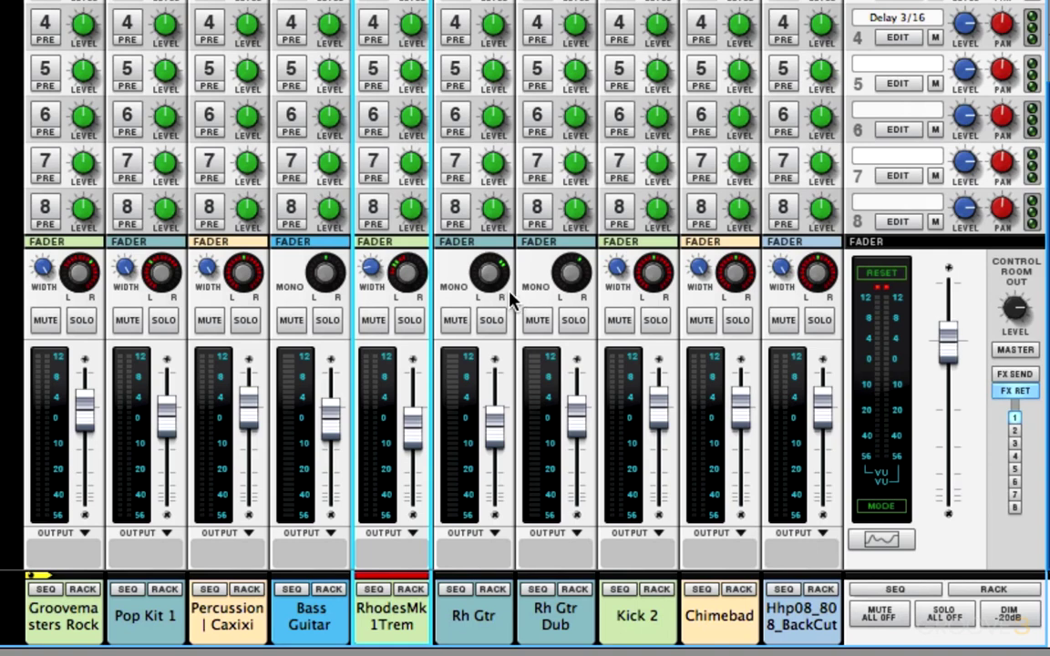
scroll(509, 303, up, 1)
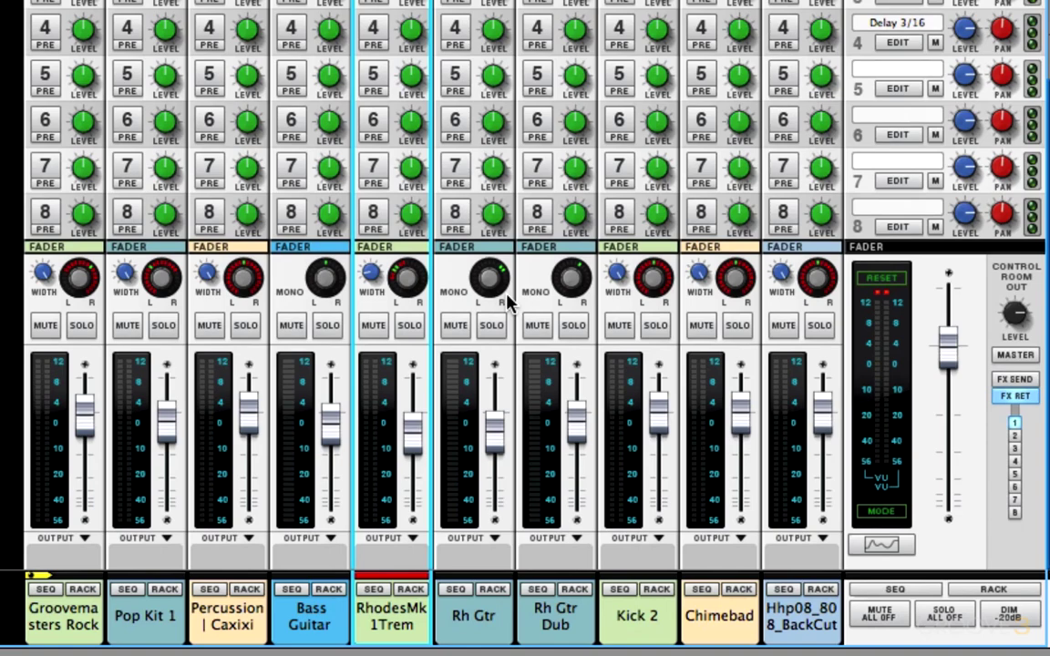
scroll(508, 304, up, 10)
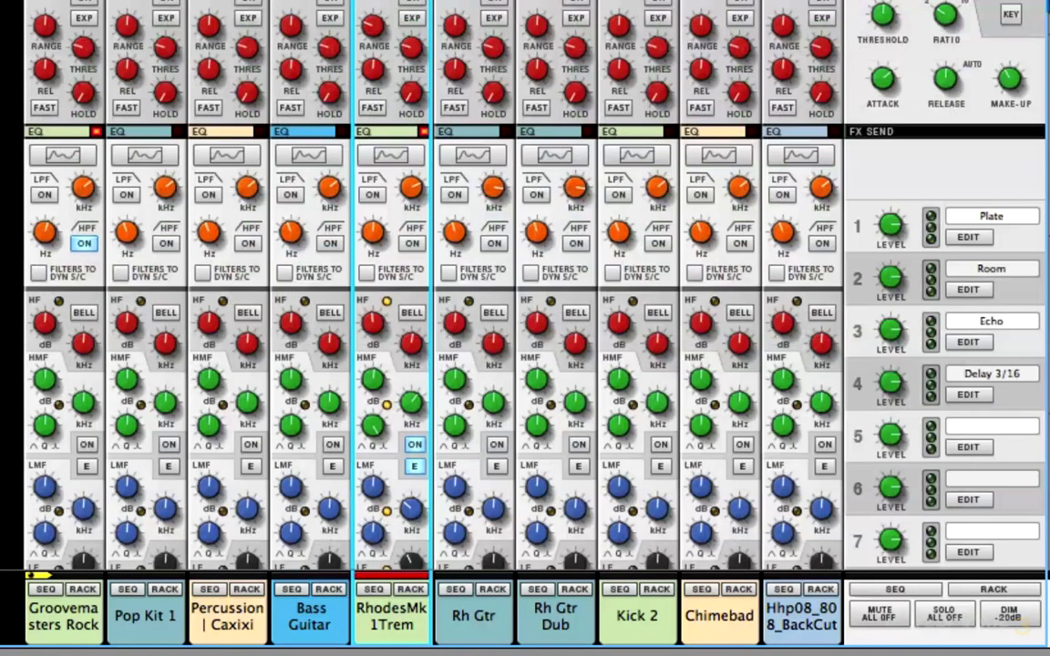